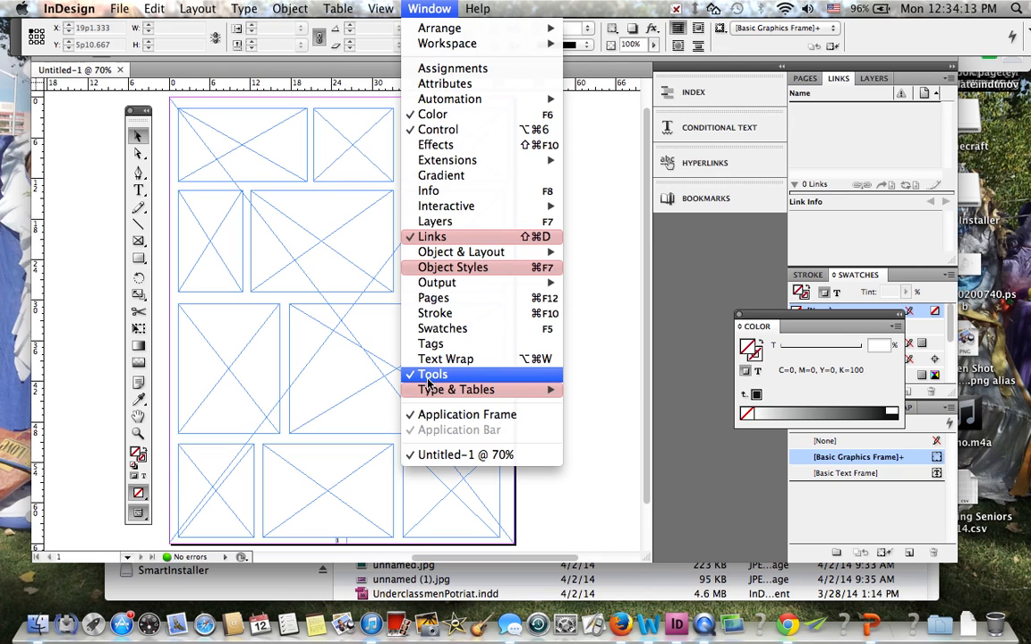
# Step: Save the document to the Desktop as Page 1.indd in InDesign CS4 format, replacing the existing file of that name
pyautogui.click(601, 286)
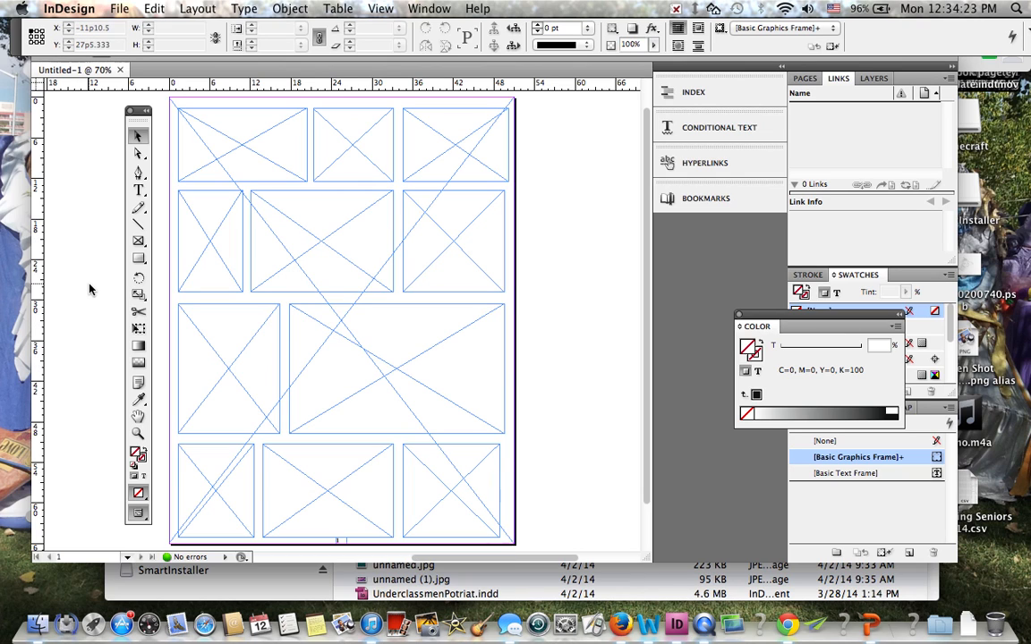
pyautogui.click(121, 11)
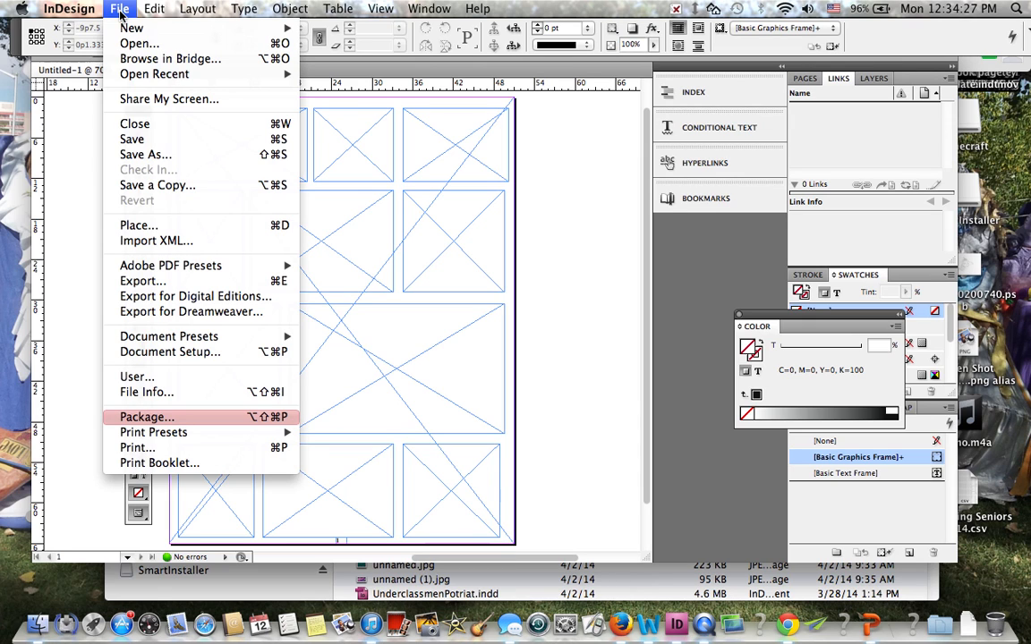
pyautogui.click(139, 158)
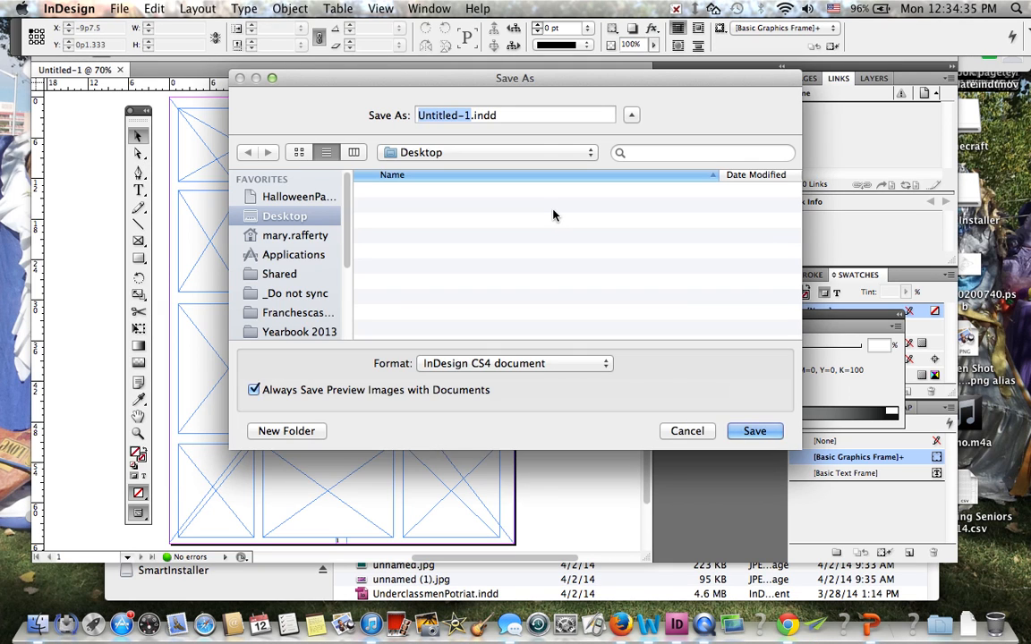
pyautogui.write('P')
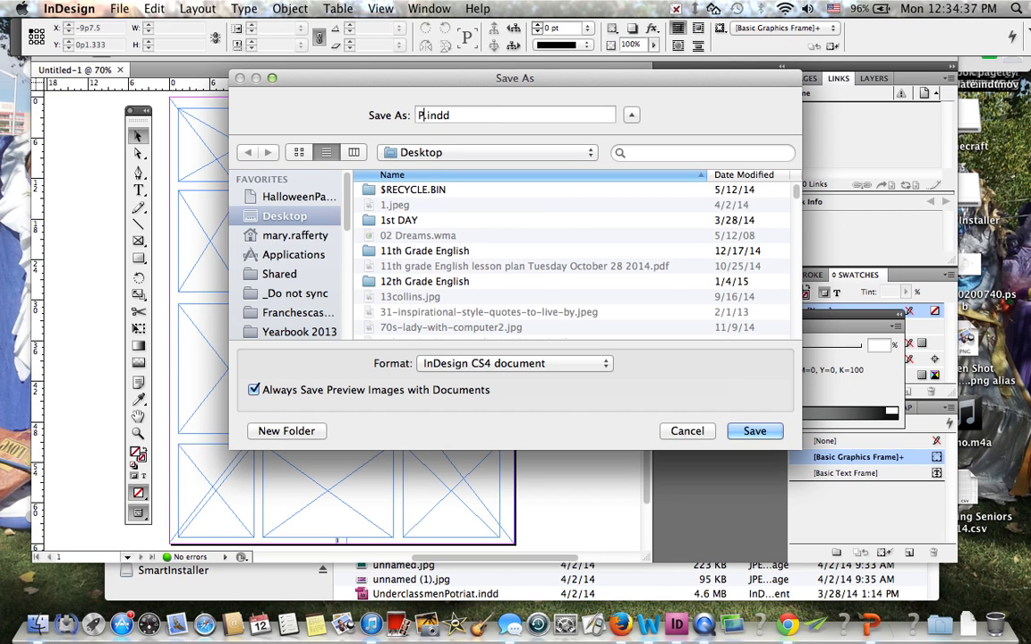
pyautogui.write('age 1')
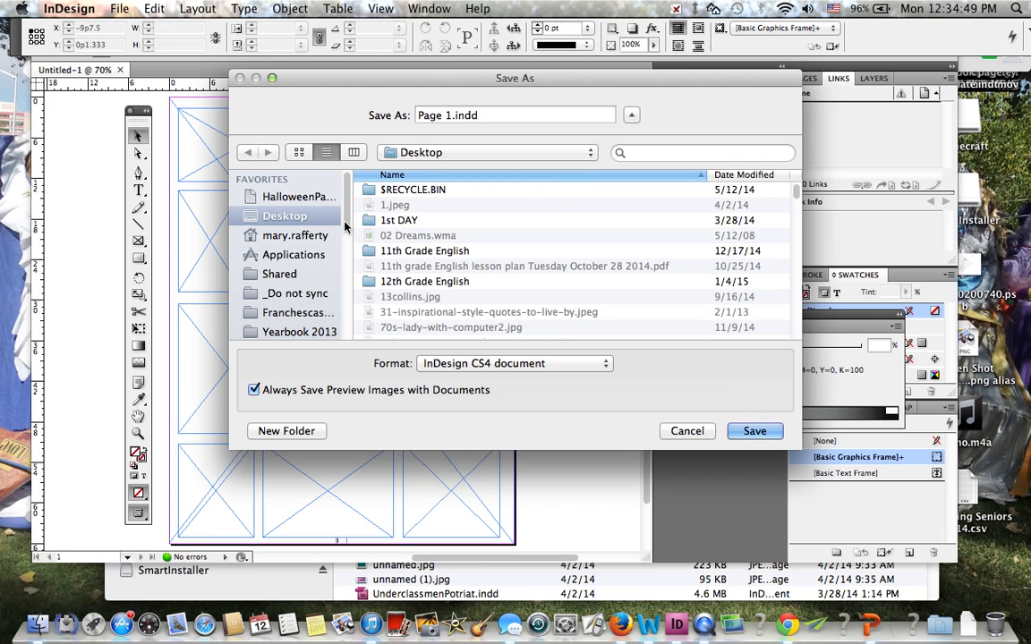
pyautogui.moveTo(345, 225); pyautogui.dragTo(342, 353)
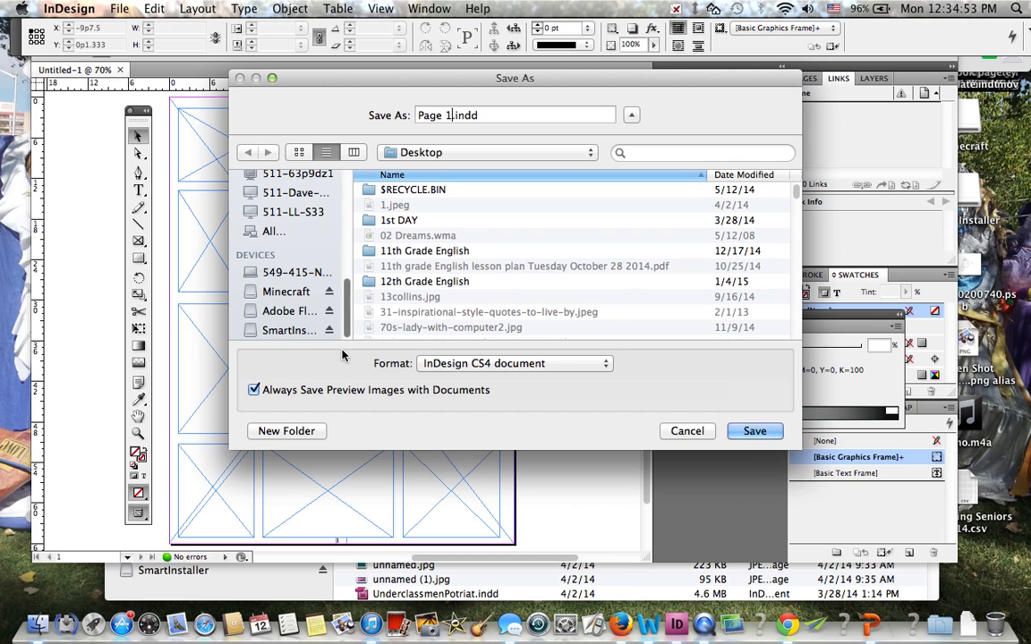
pyautogui.click(748, 435)
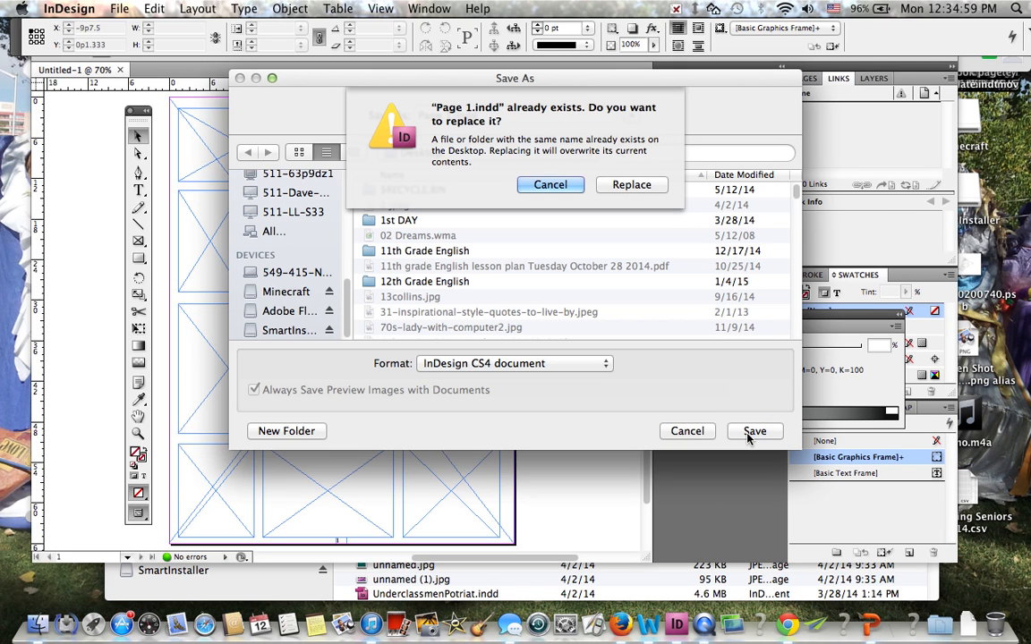
pyautogui.click(631, 186)
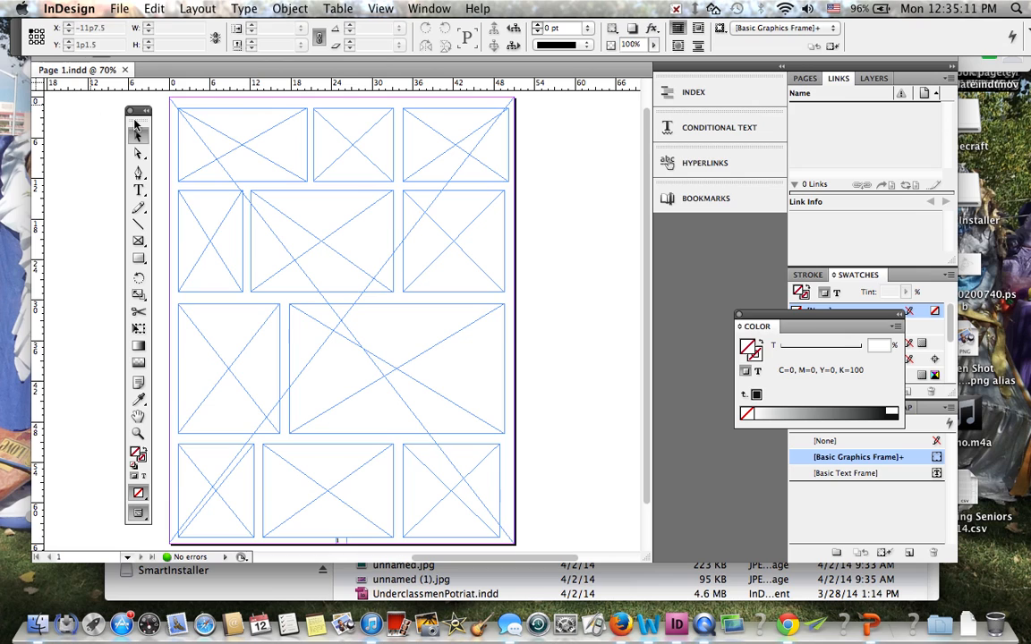
# Step: Place the picture 105_0020-1.JPG into the first frame of the page's upper row
pyautogui.click(252, 159)
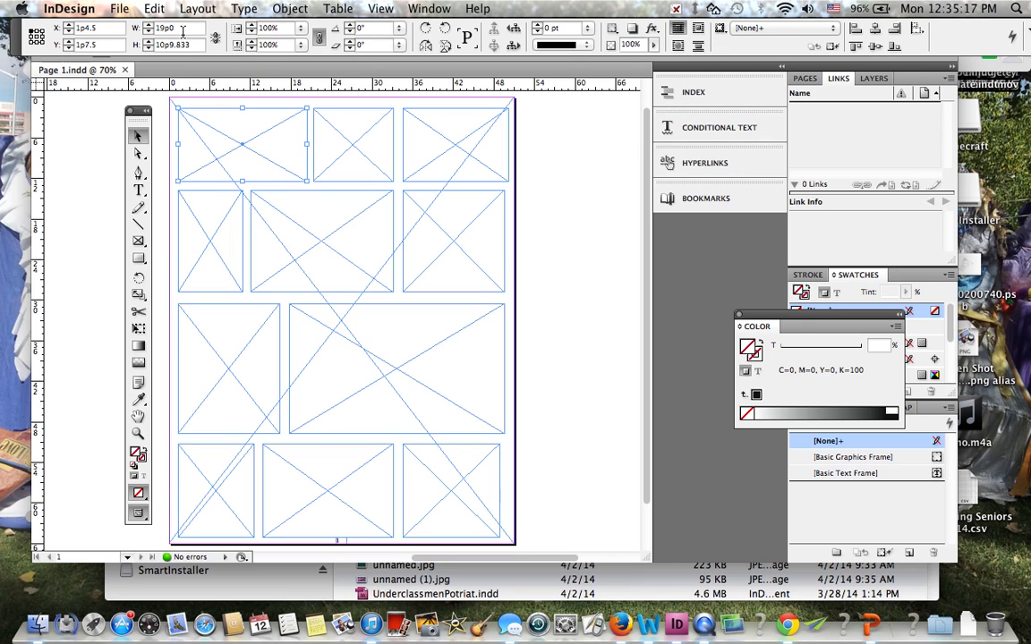
pyautogui.click(118, 9)
pyautogui.click(134, 225)
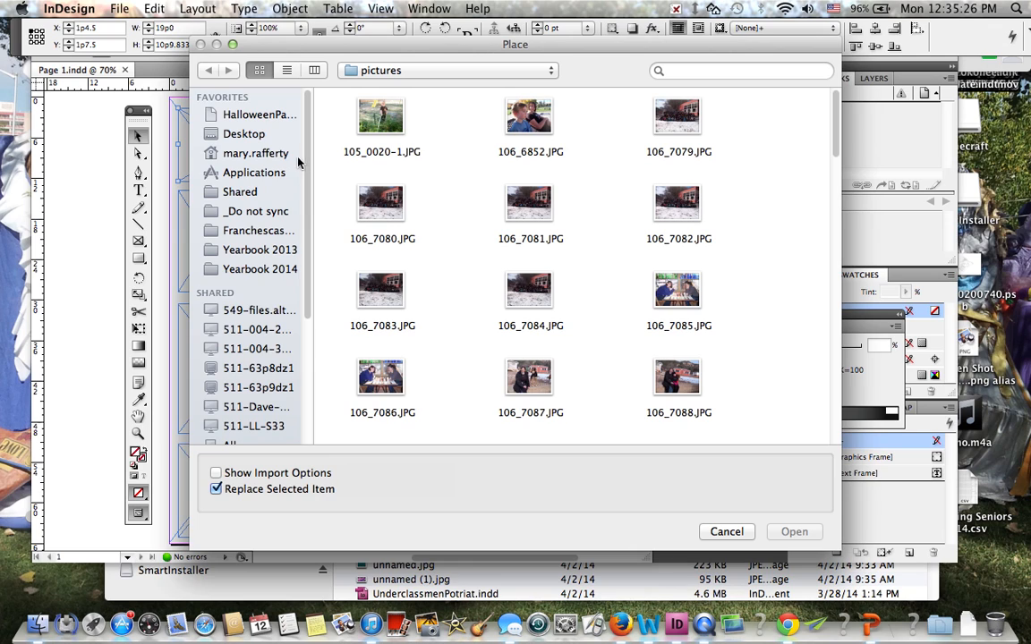
pyautogui.click(385, 121)
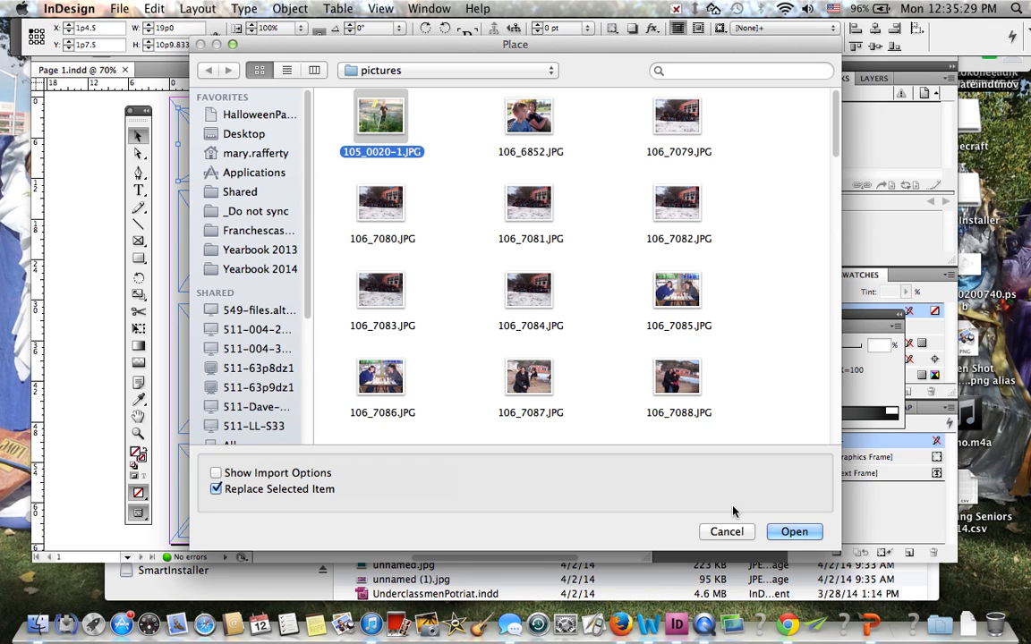
pyautogui.click(795, 533)
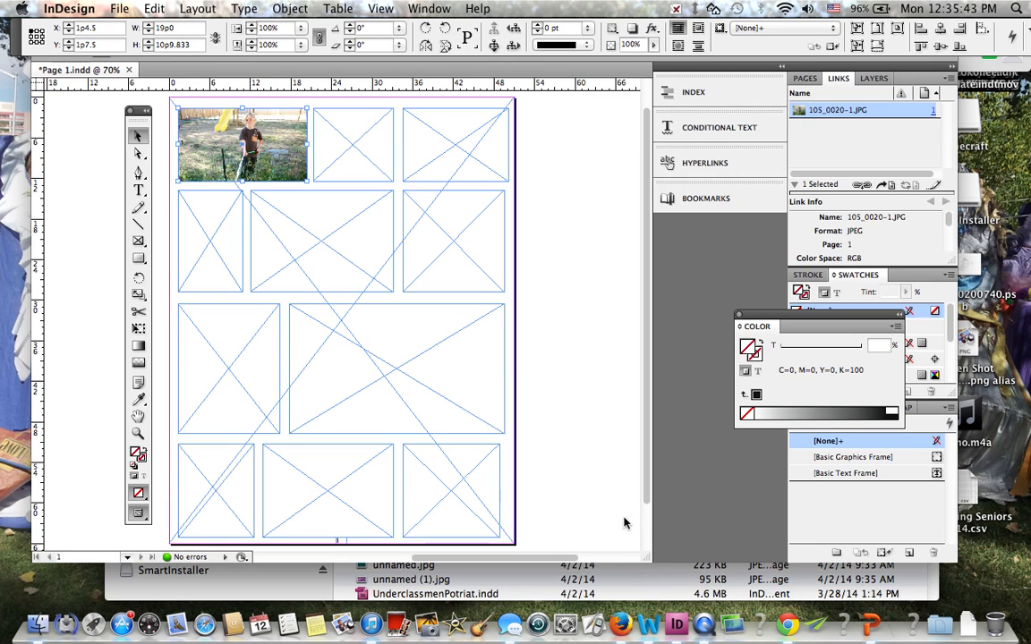
pyautogui.click(506, 478)
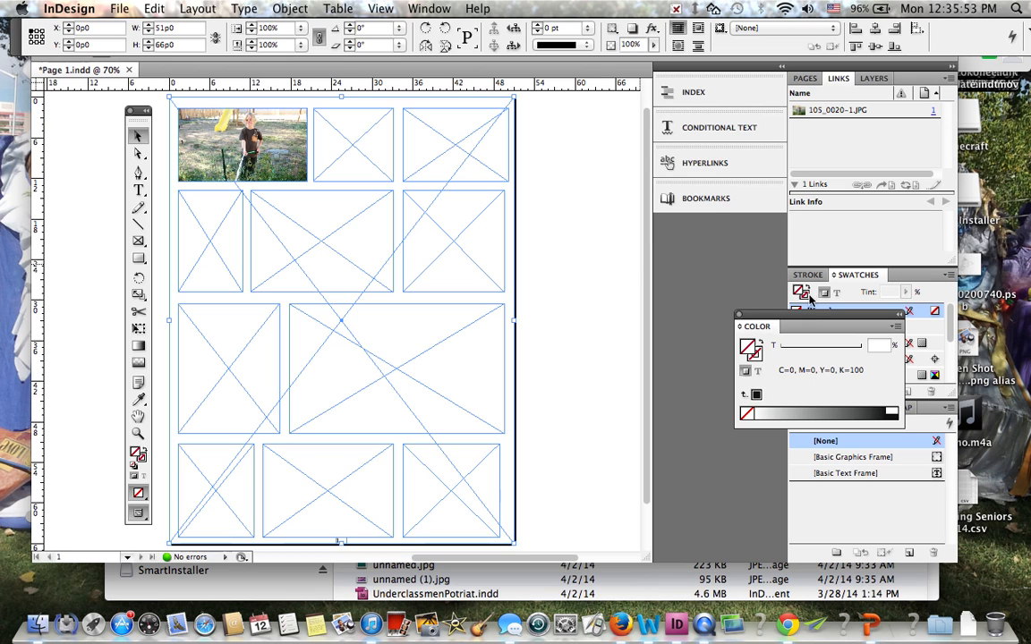
pyautogui.press('super+Tab')
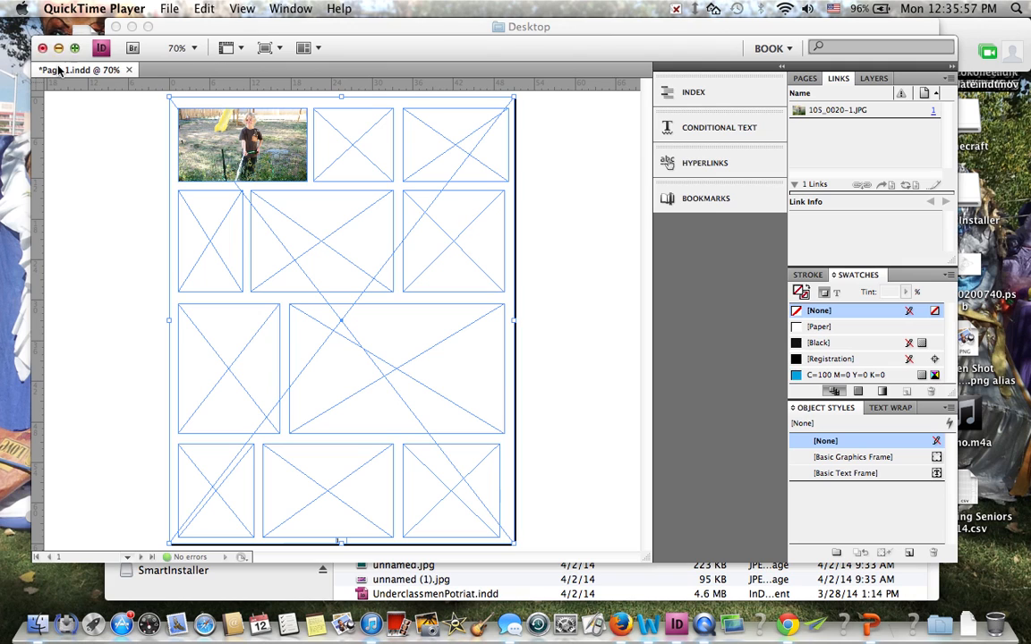
pyautogui.click(112, 141)
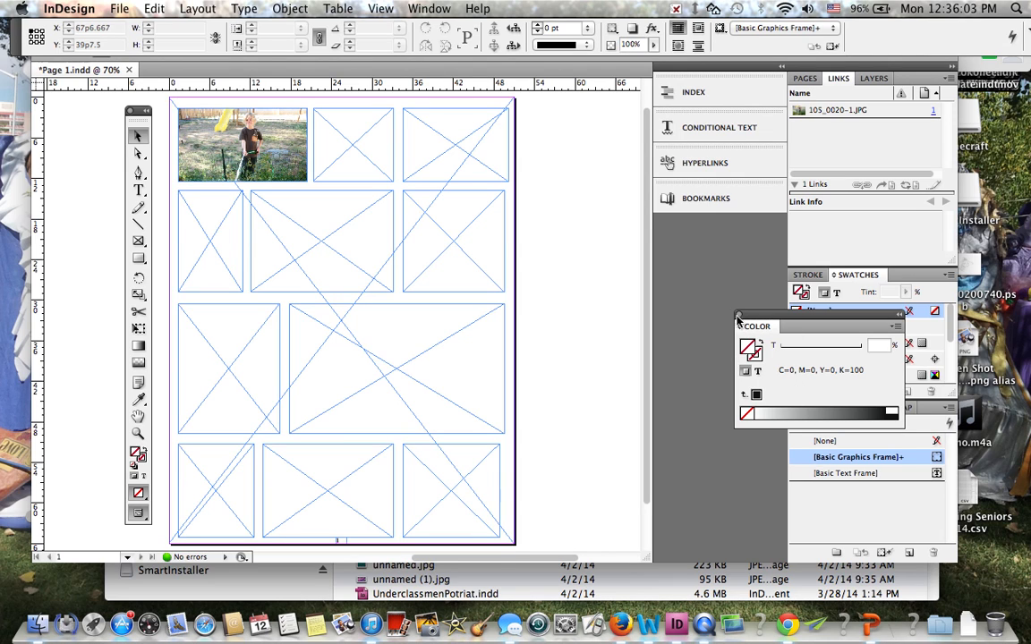
pyautogui.click(437, 11)
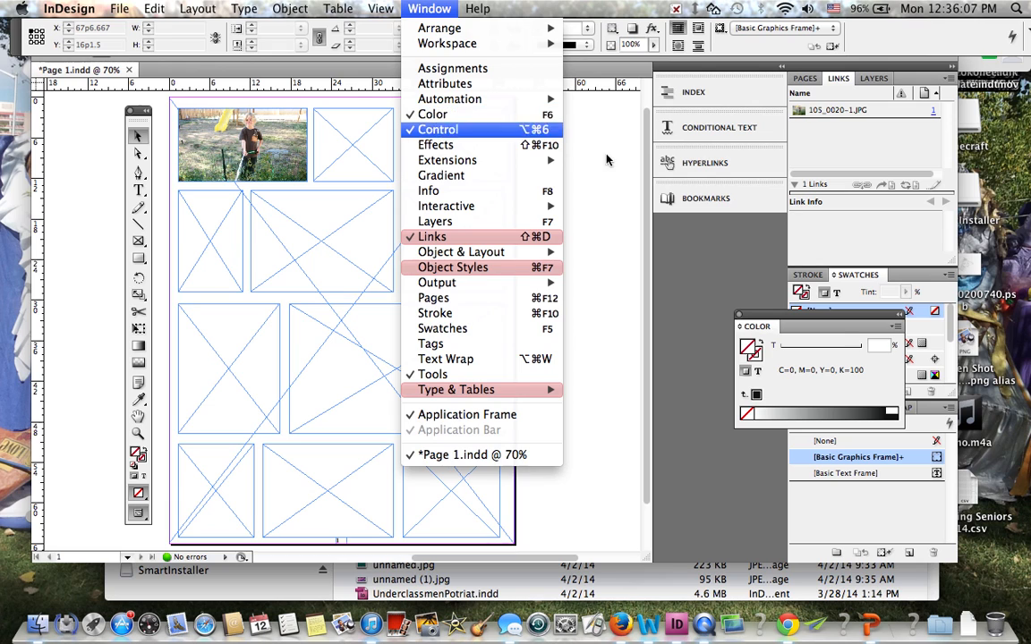
pyautogui.click(700, 361)
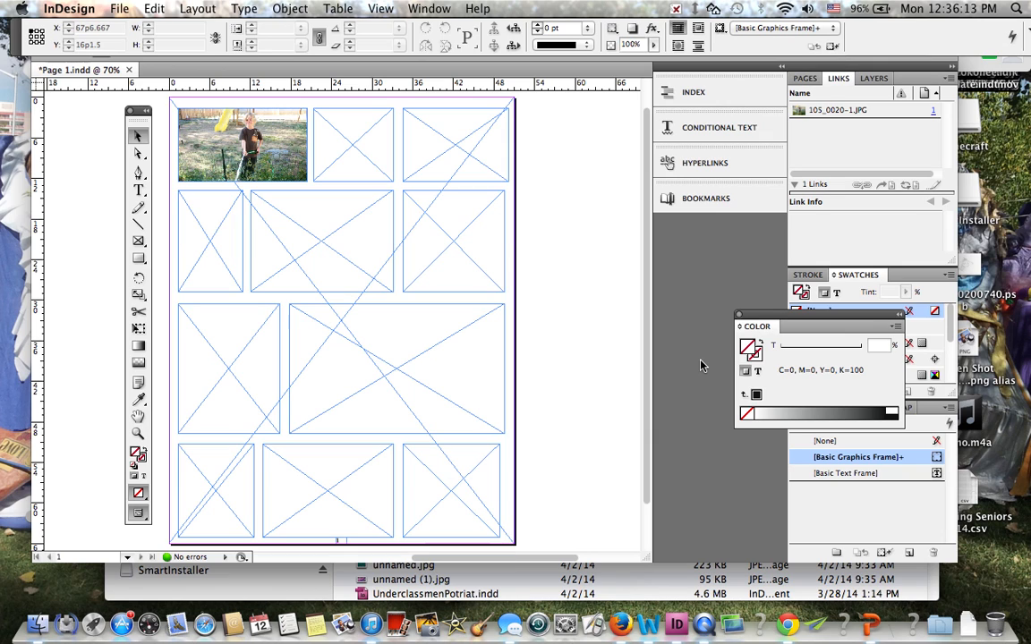
# Step: Fill the page-sized background frame with olive green in CMYK mode: C 36.86, M 0, Y 100, K 25.09
pyautogui.click(512, 408)
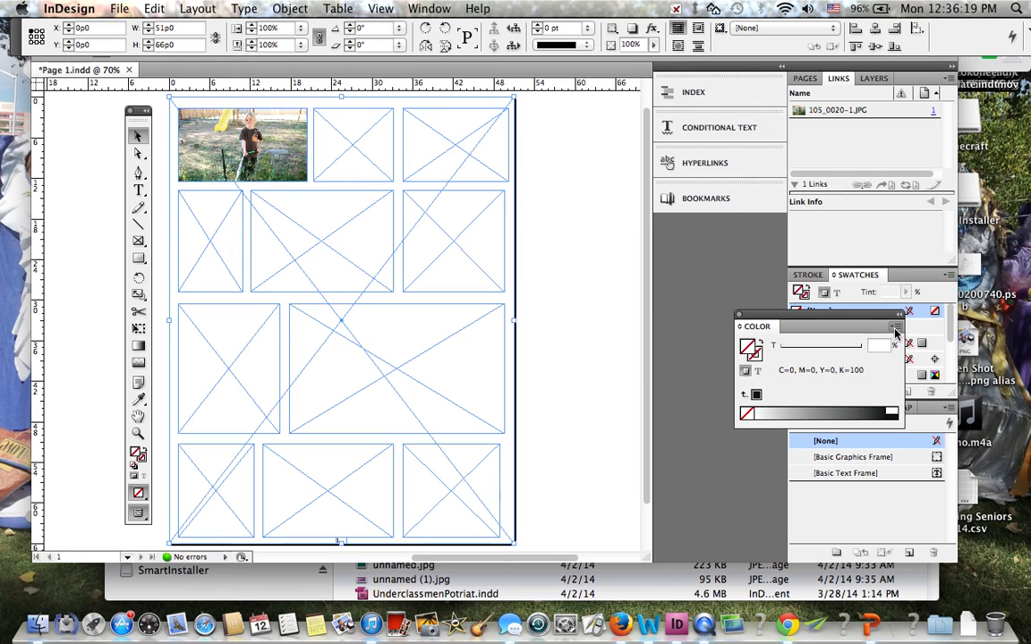
pyautogui.click(896, 331)
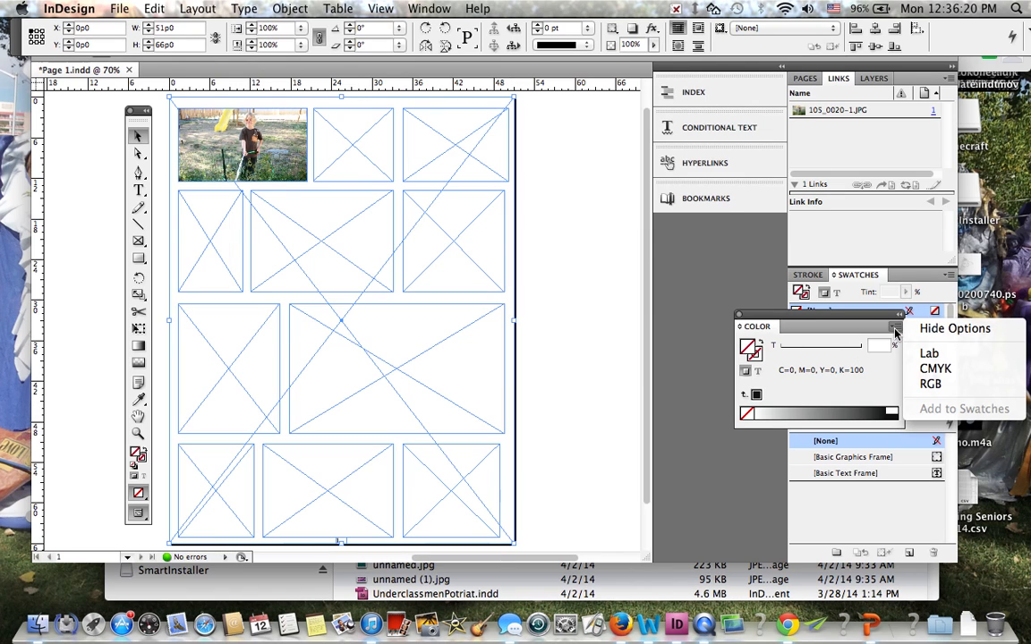
pyautogui.click(934, 370)
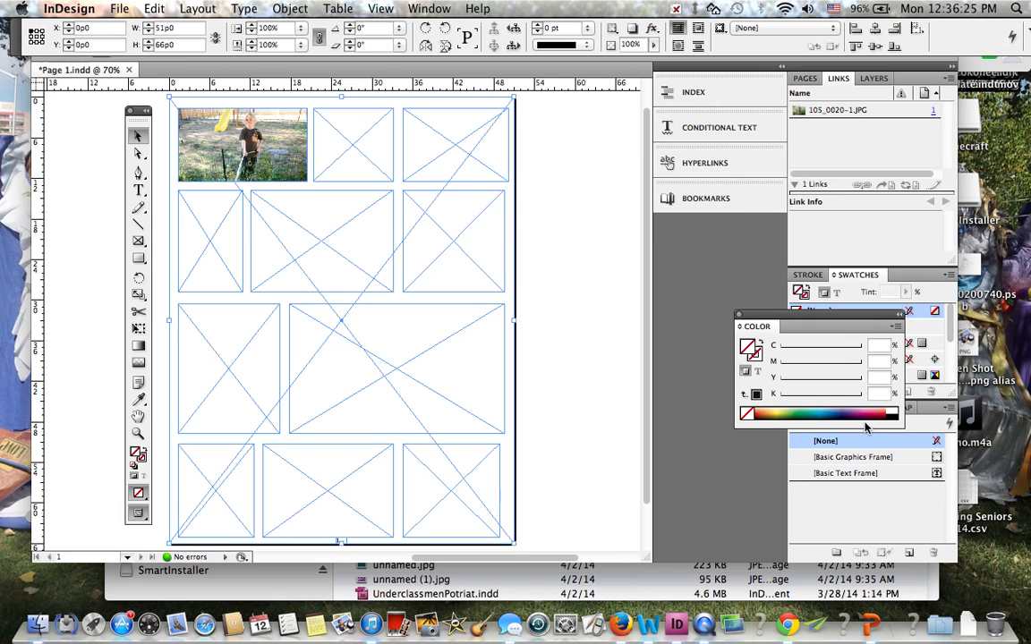
pyautogui.click(786, 417)
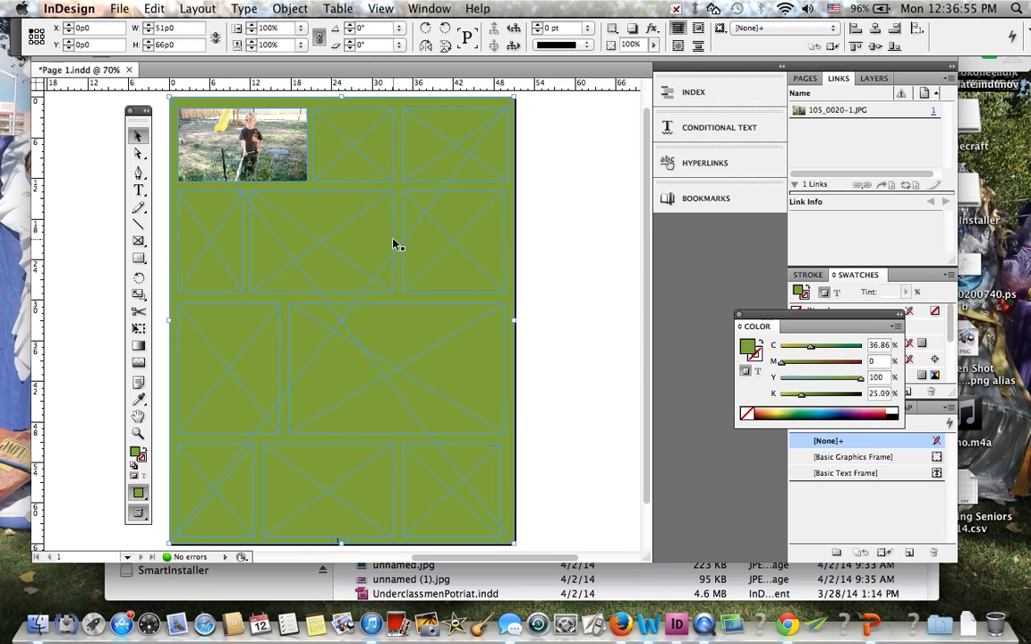
# Step: Add a text frame about 22p9 wide and 7p11 high overlapping the placed photo's lower part, containing "Summer Adventures"
pyautogui.click(139, 191)
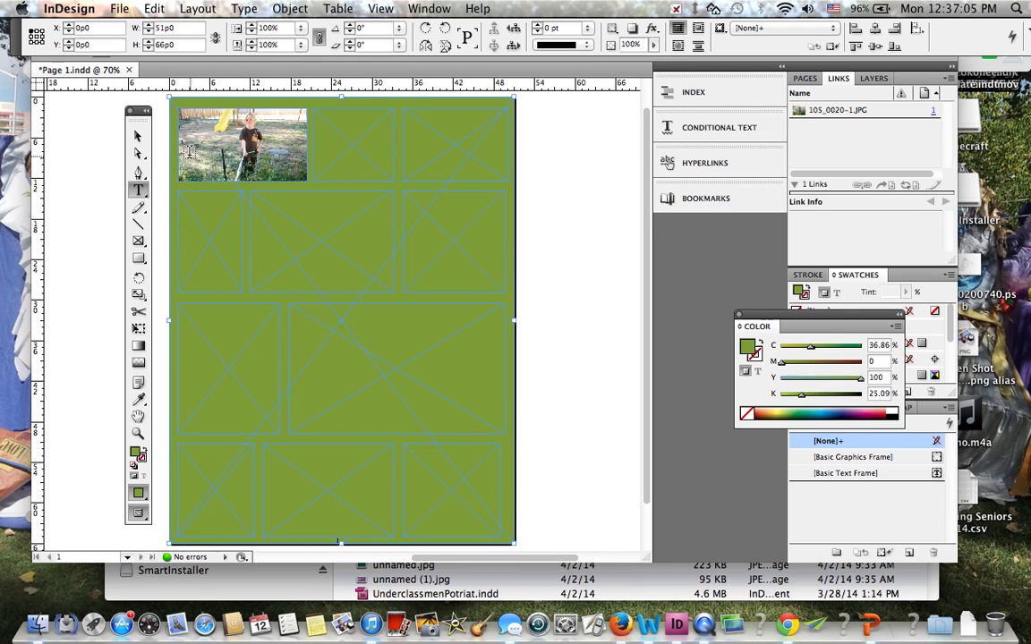
pyautogui.moveTo(186, 149); pyautogui.dragTo(340, 202)
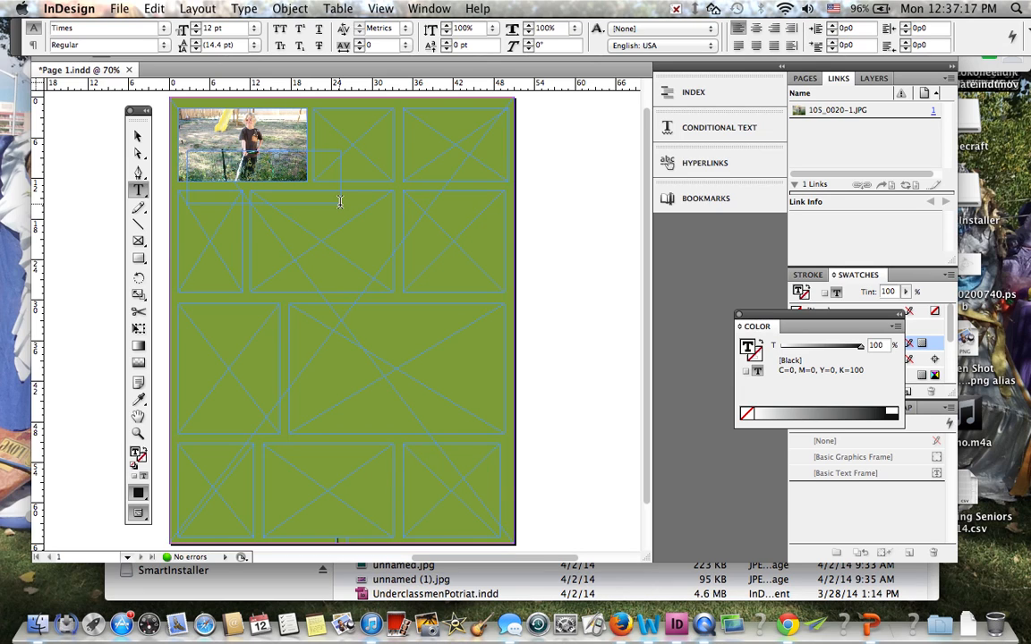
pyautogui.write('a')
pyautogui.write('ummer')
pyautogui.write(' Adventure')
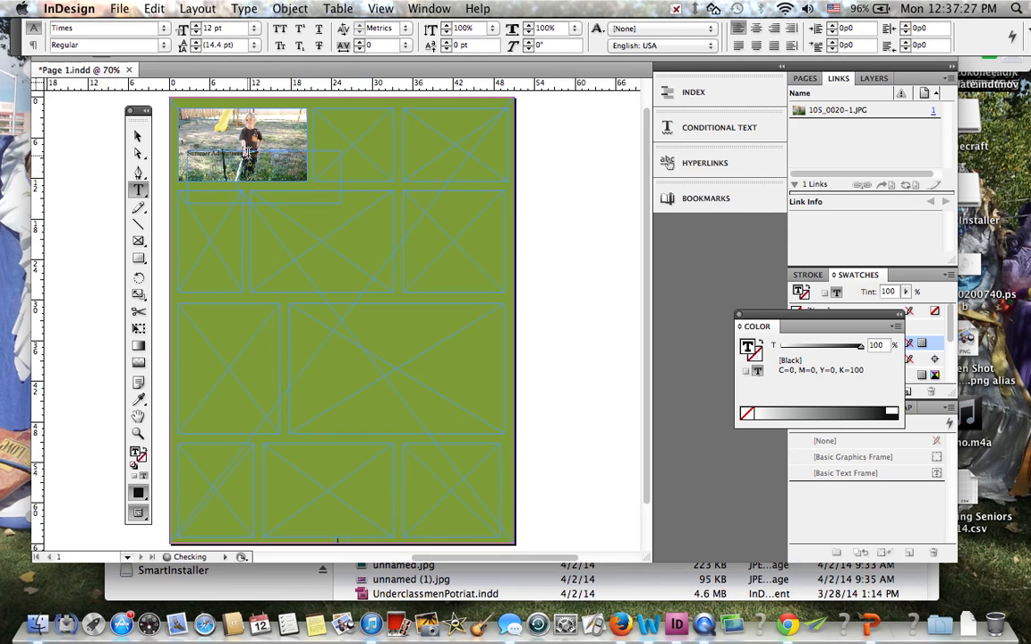
# Step: Set the font size of the "Summer Adventures" text to 48 pt
pyautogui.moveTo(249, 154); pyautogui.dragTo(152, 130)
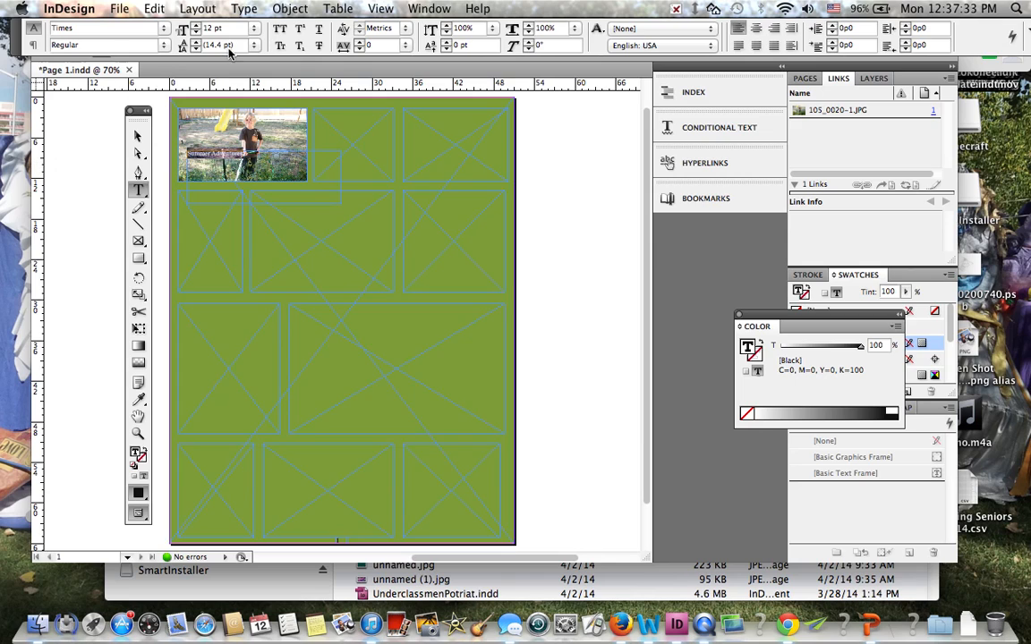
pyautogui.click(255, 31)
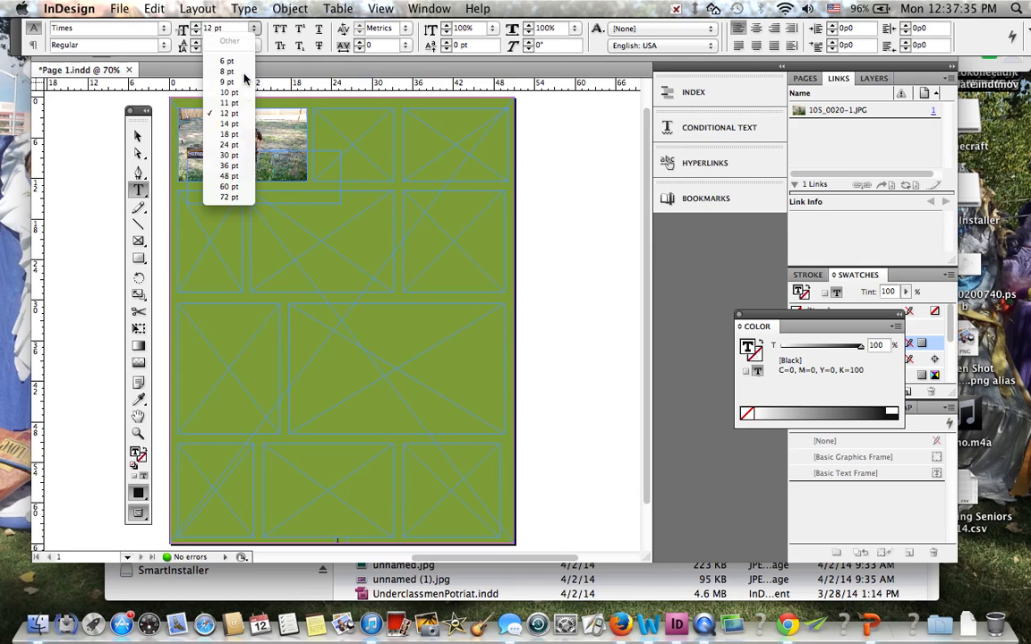
pyautogui.click(231, 176)
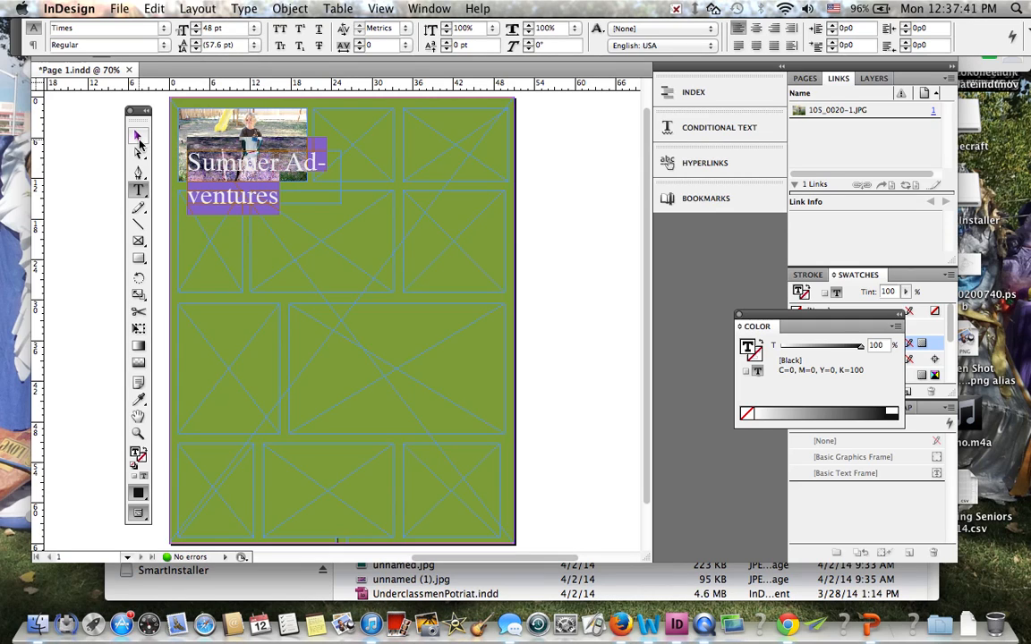
# Step: Enlarge the title's text frame to about 47p6 by 9p2 and reposition it over the photo at about X -0p3, Y 7p10
pyautogui.click(138, 136)
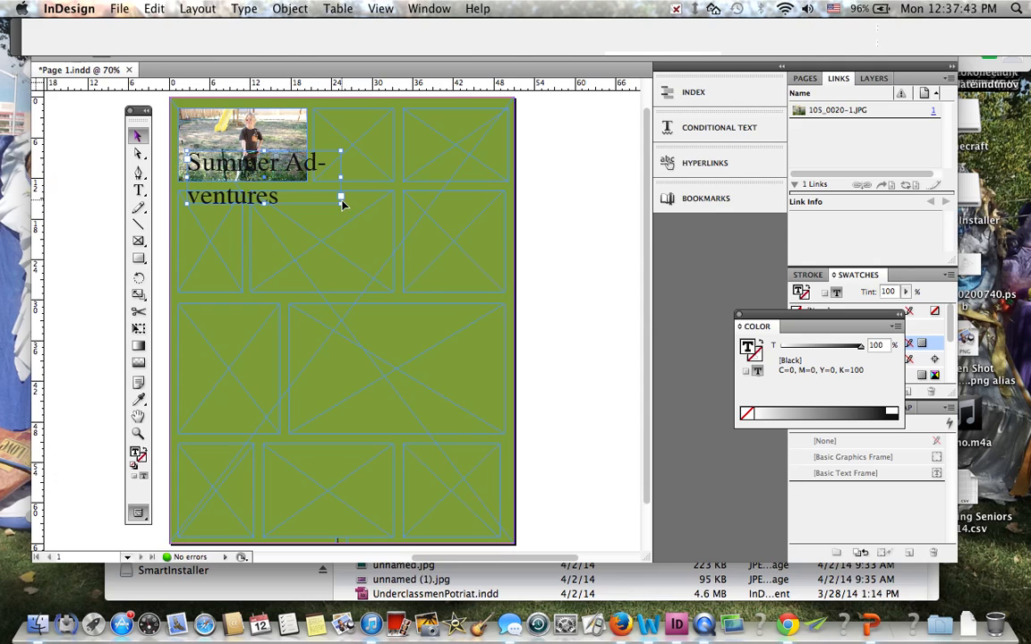
pyautogui.press('/')
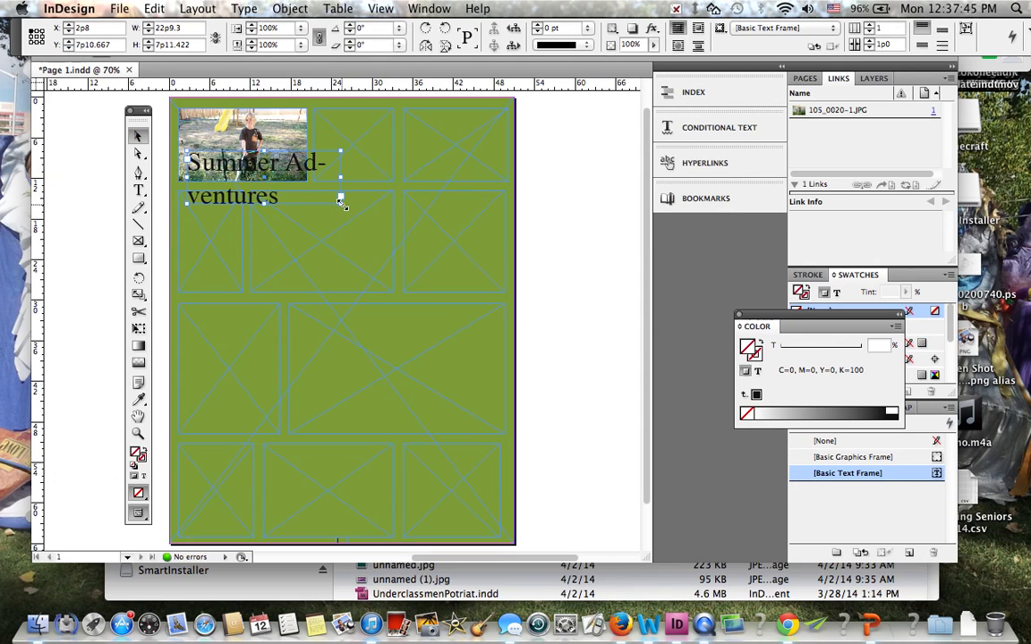
pyautogui.moveTo(340, 198); pyautogui.dragTo(506, 211)
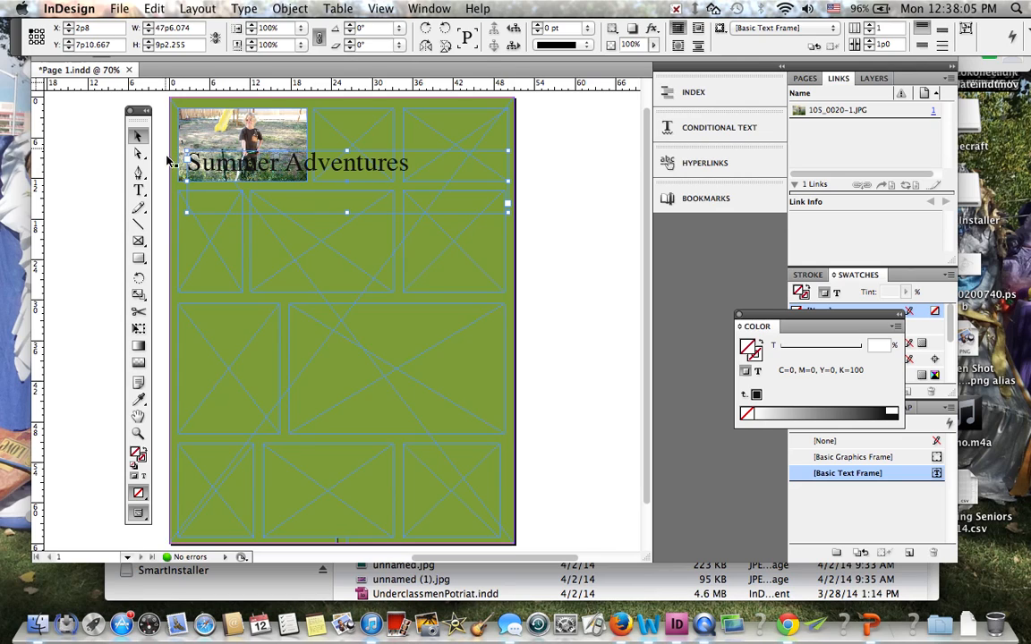
pyautogui.moveTo(267, 172); pyautogui.dragTo(278, 438)
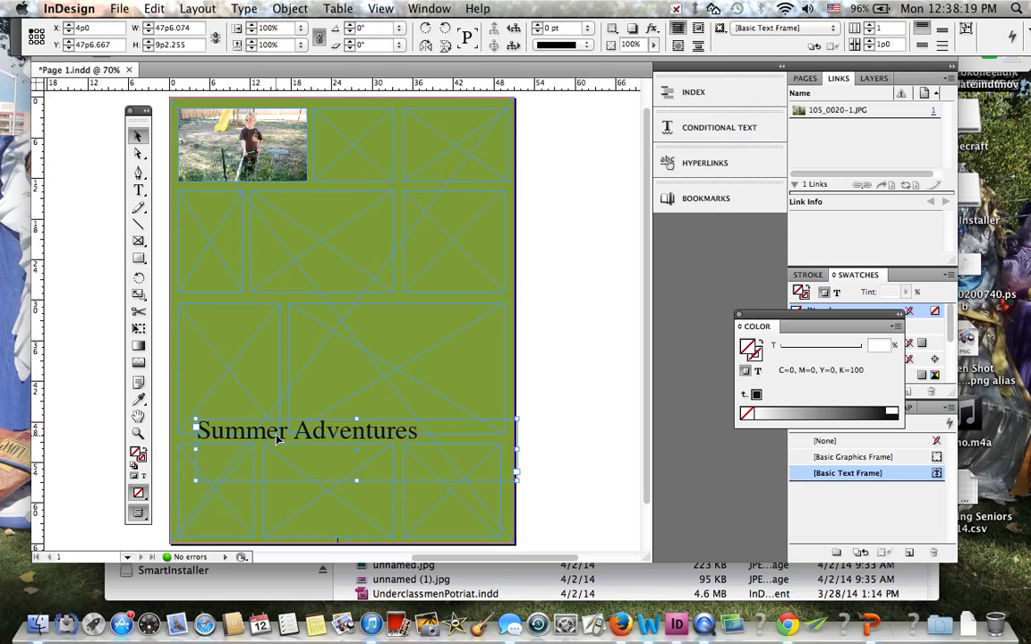
pyautogui.moveTo(278, 438); pyautogui.dragTo(248, 175)
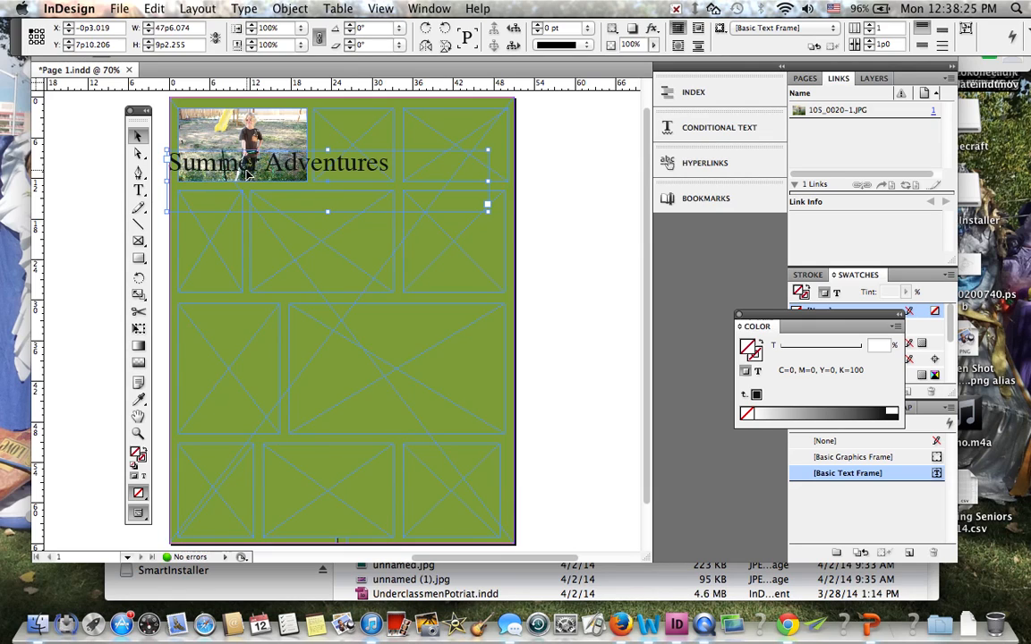
# Step: Color the "Summer Adventures" title text dark blue in CMYK mode: C 100, M 81.56, Y 0, K 12.54
pyautogui.click(139, 191)
pyautogui.click(246, 167)
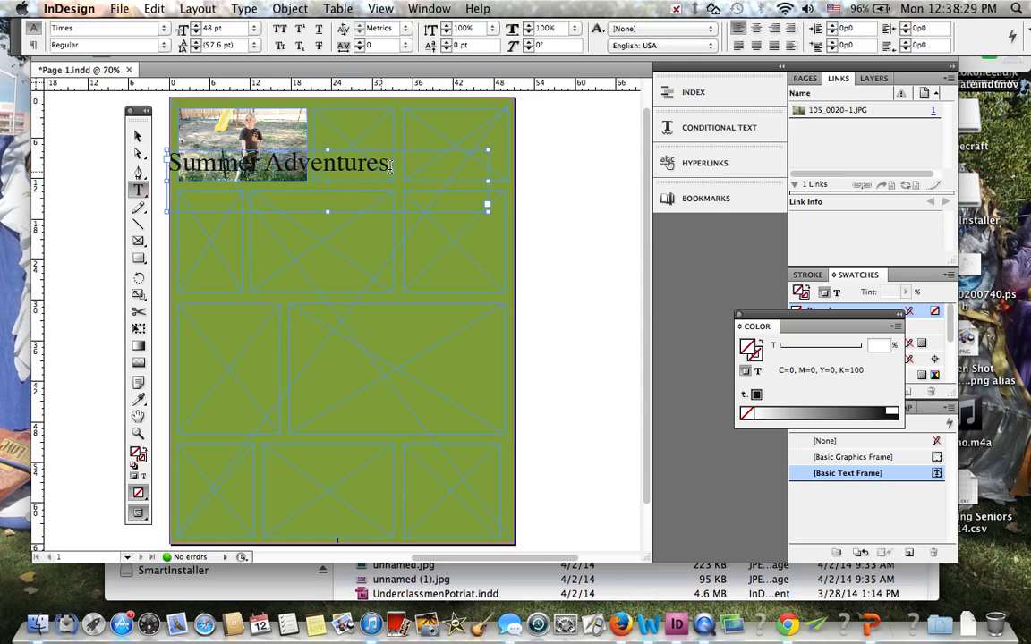
pyautogui.moveTo(390, 166); pyautogui.dragTo(284, 163)
pyautogui.moveTo(221, 148); pyautogui.dragTo(153, 148)
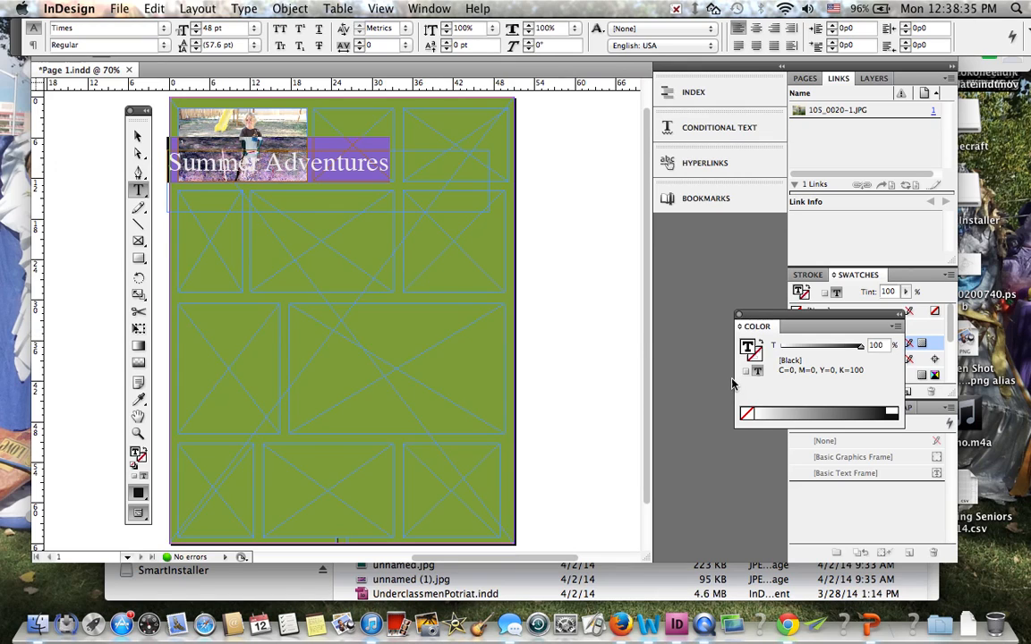
pyautogui.click(894, 328)
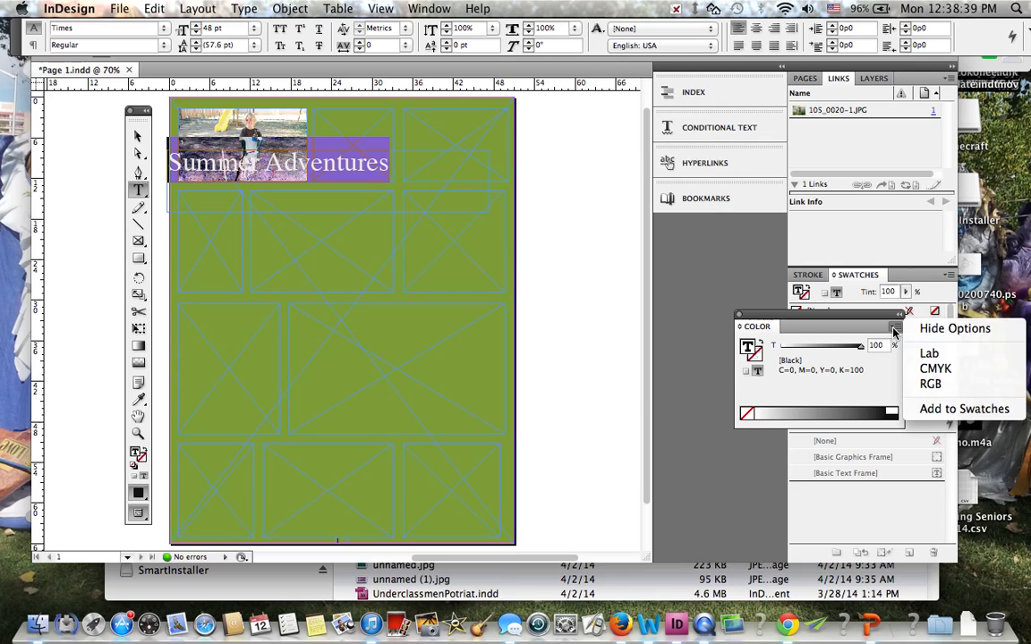
pyautogui.click(931, 369)
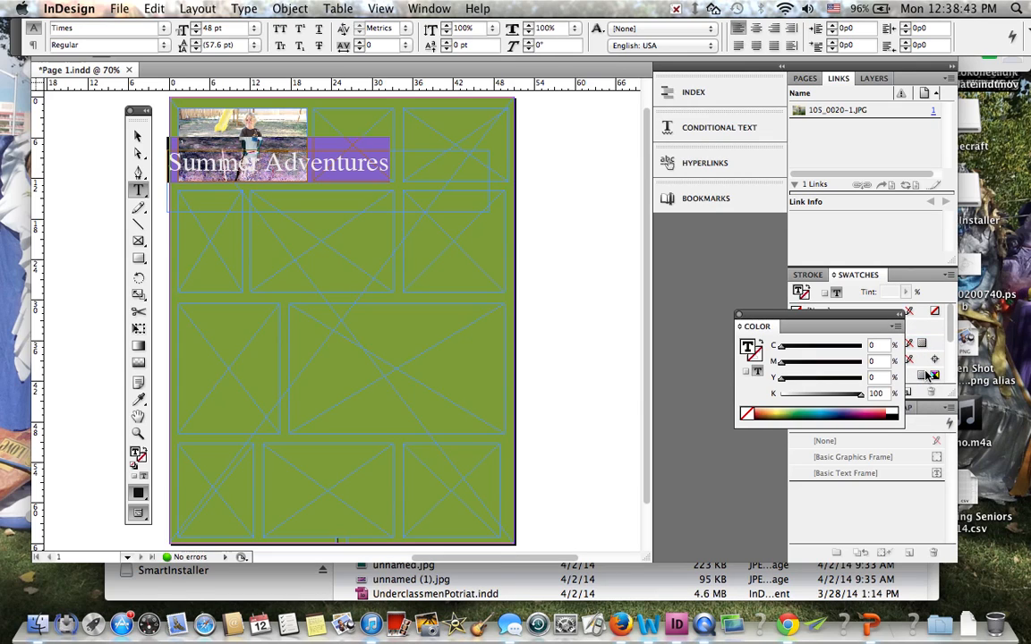
pyautogui.click(852, 416)
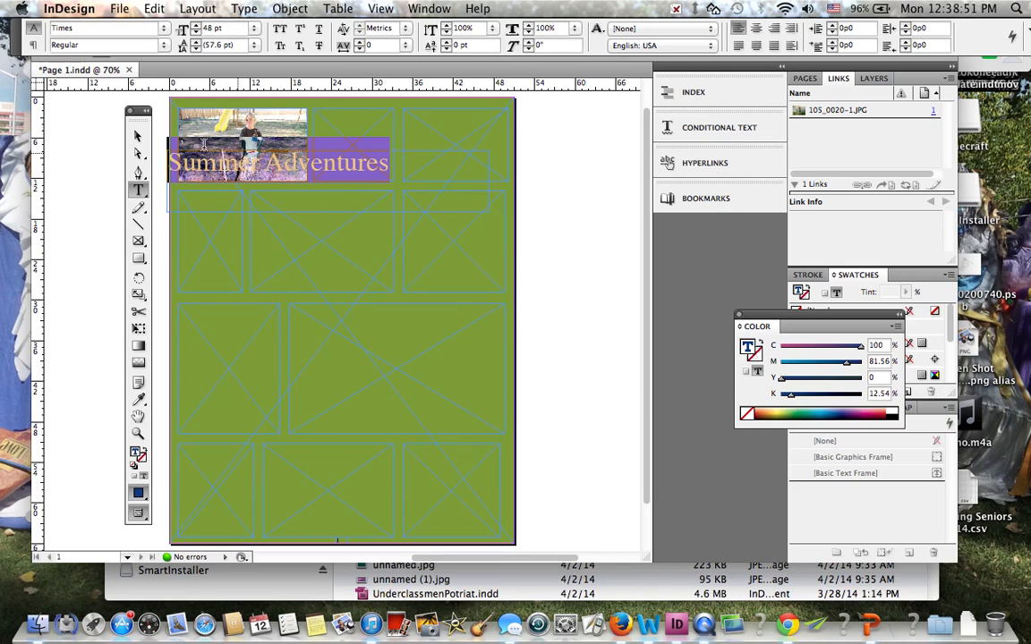
pyautogui.click(139, 136)
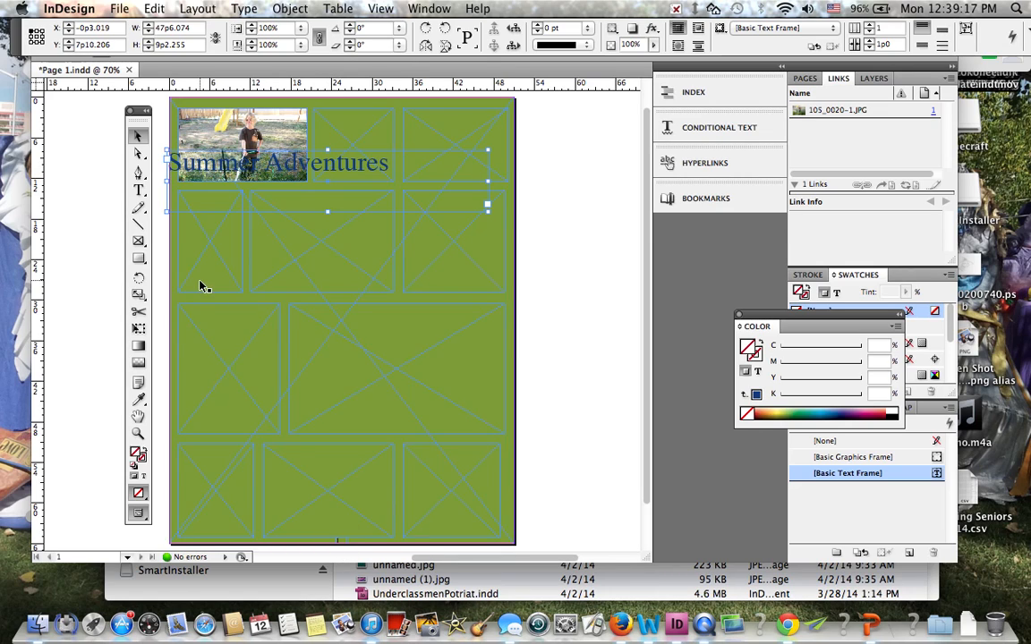
pyautogui.click(138, 190)
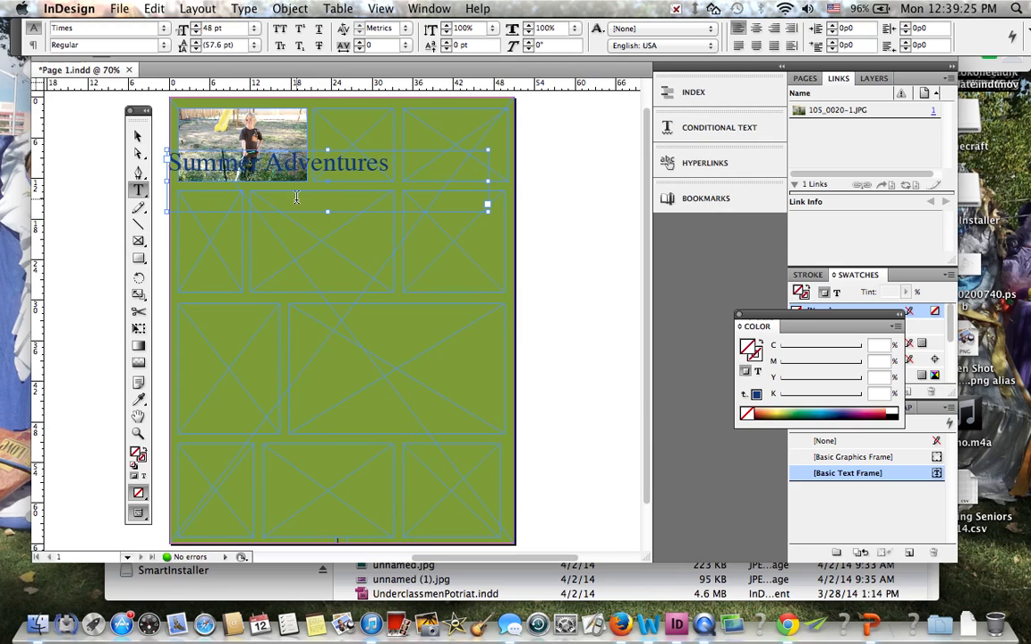
pyautogui.click(288, 9)
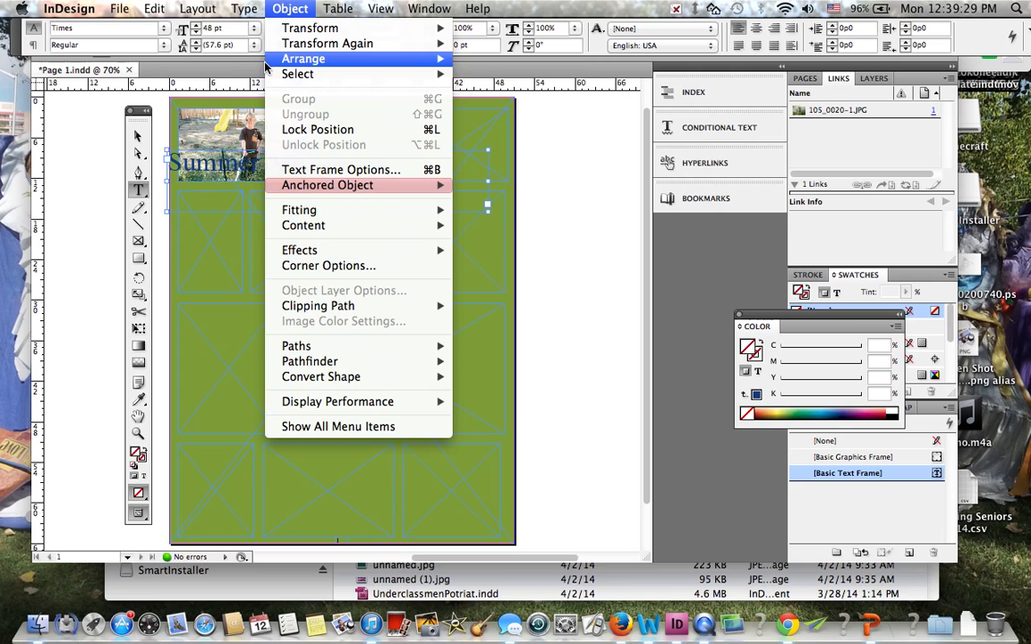
pyautogui.moveTo(242, 13)
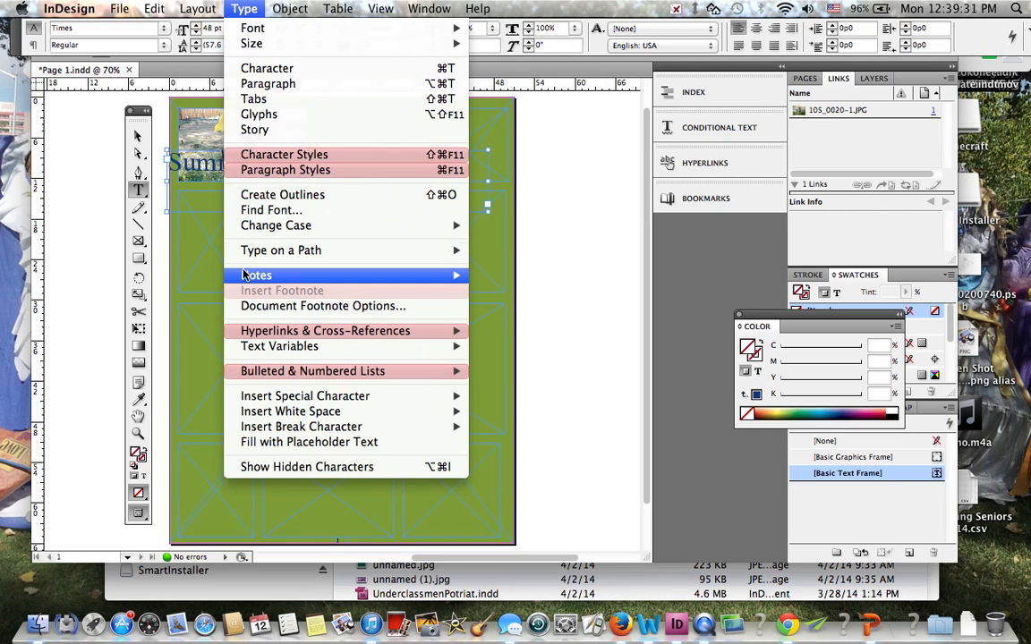
pyautogui.moveTo(279, 402)
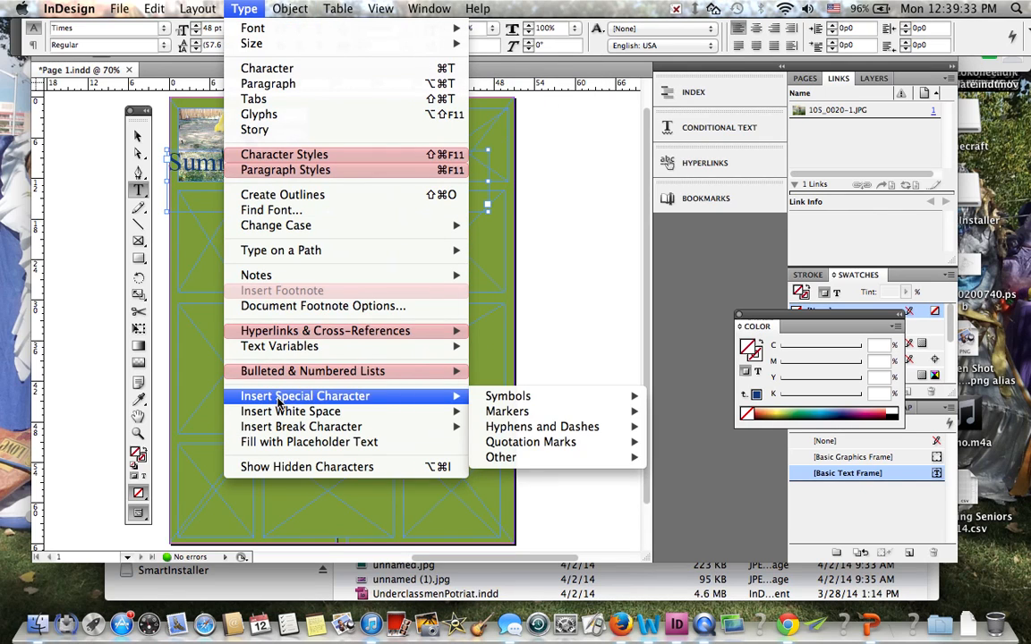
pyautogui.moveTo(503, 403)
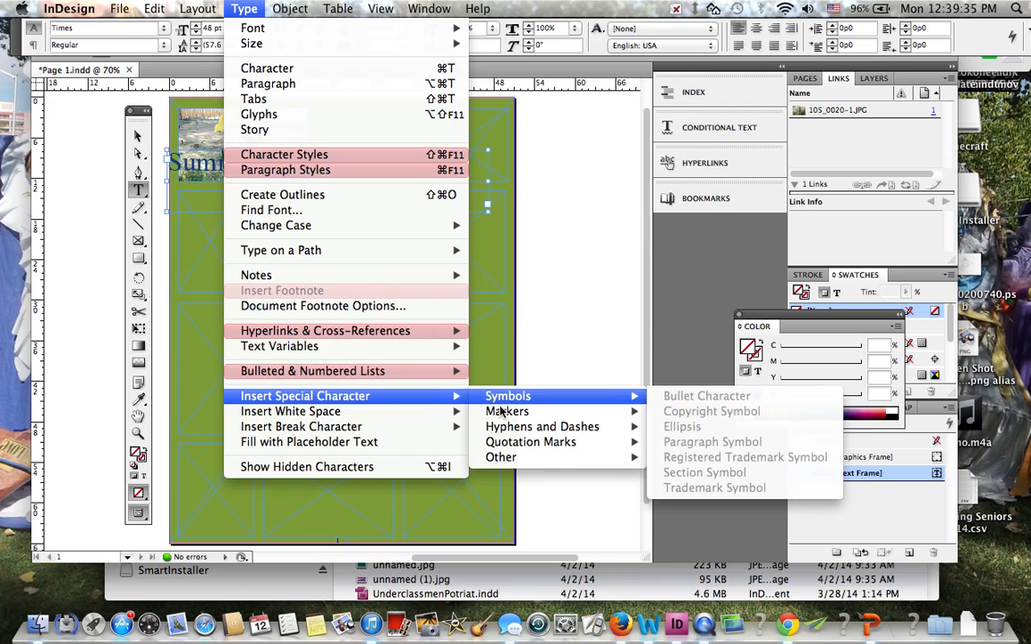